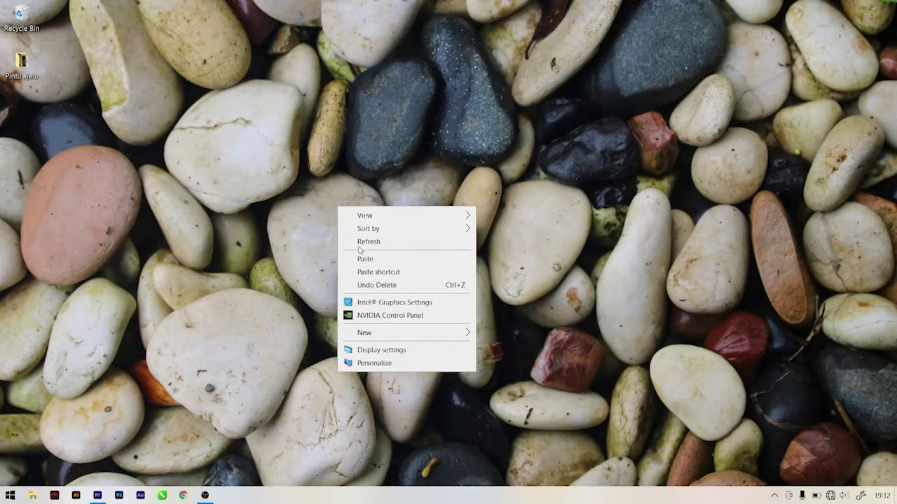
Step: Refresh the desktop, open the Pintu ajaib folder and drag MVI_4003.MOV onto Premiere Pro
click(359, 242)
right_click(359, 243)
click(367, 274)
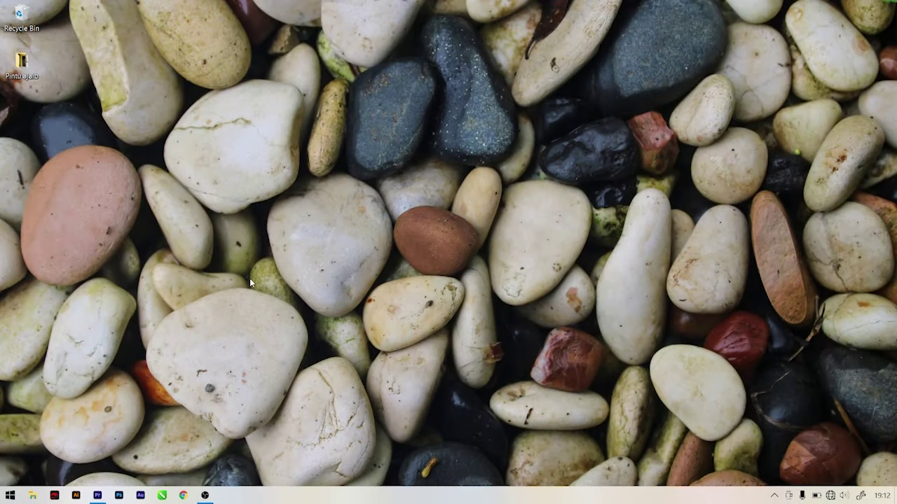
double_click(23, 65)
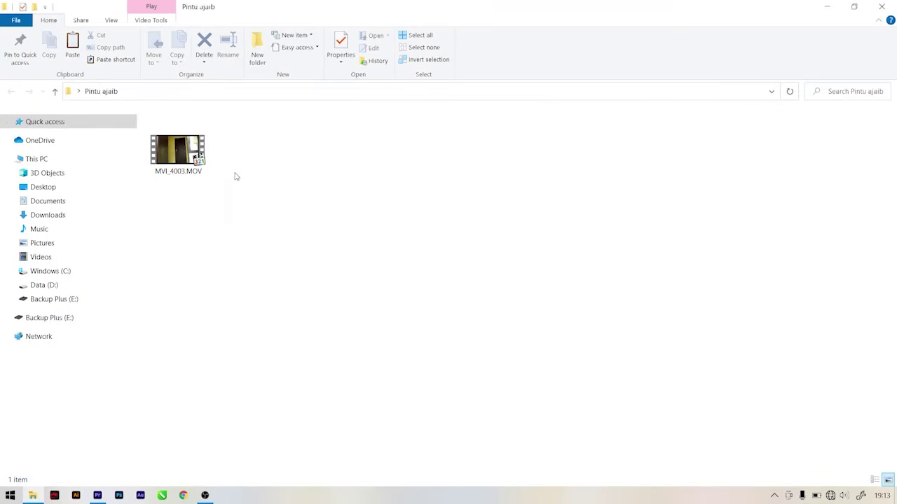
drag(170, 155, 96, 479)
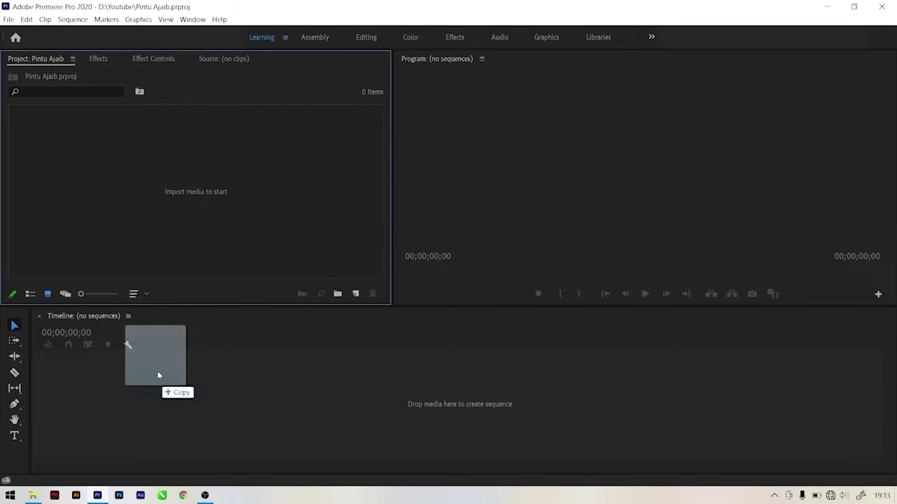
Step: Import MVI_4003.MOV into the Project panel and load it in the Source monitor
mouse_move(96, 479)
mouse_down()
mouse_move(141, 234)
mouse_move(133, 198)
mouse_up()
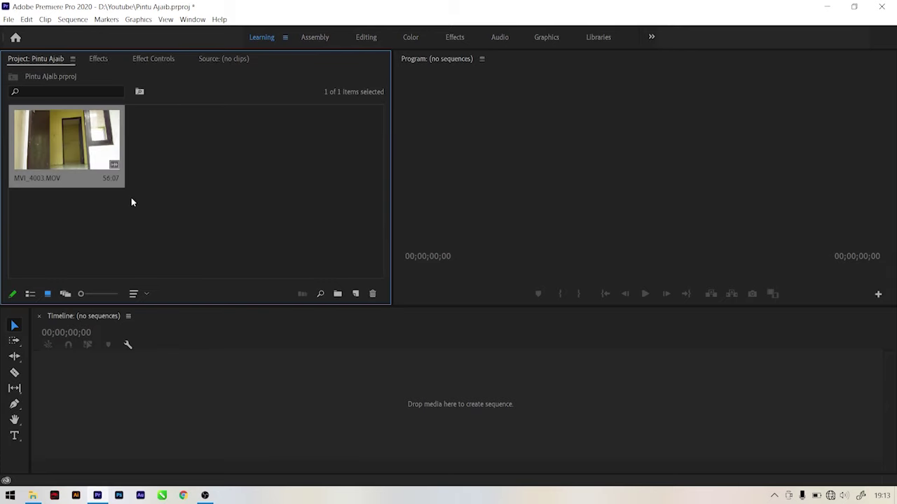
click(131, 199)
click(79, 150)
double_click(79, 148)
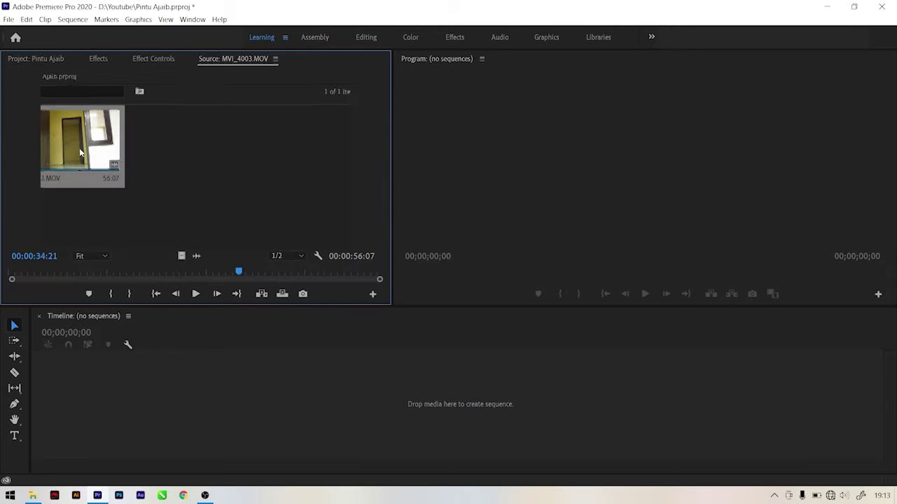
Step: Mark the clip's In point at 00:00:15:01 and Out point at 00:00:41:00
click(73, 273)
mouse_move(73, 277)
mouse_down()
mouse_move(127, 276)
mouse_move(110, 274)
mouse_up()
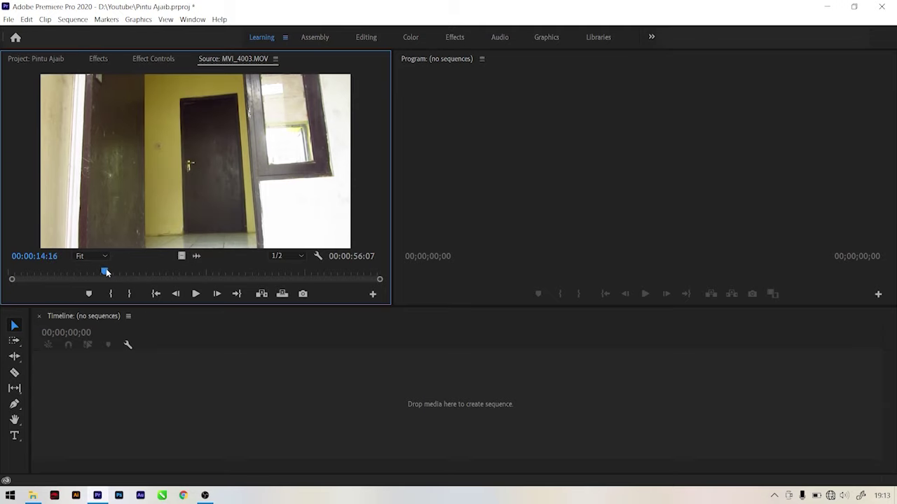
click(110, 294)
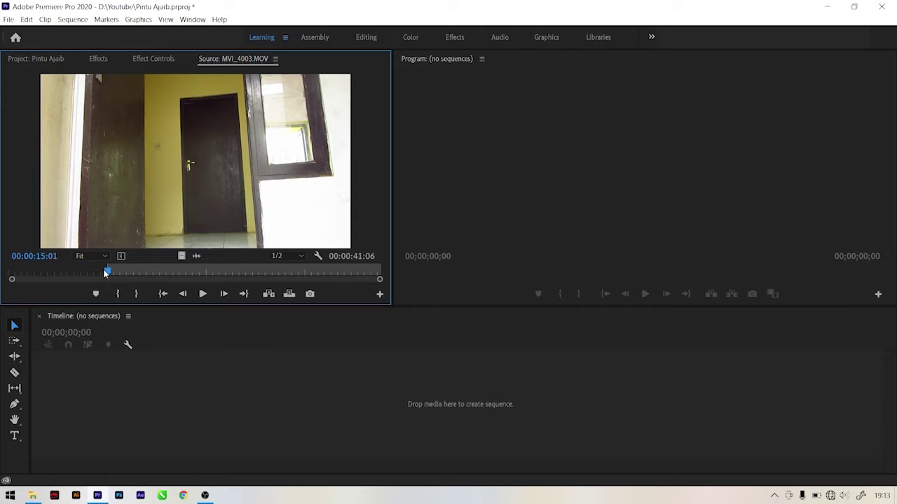
drag(109, 274, 277, 275)
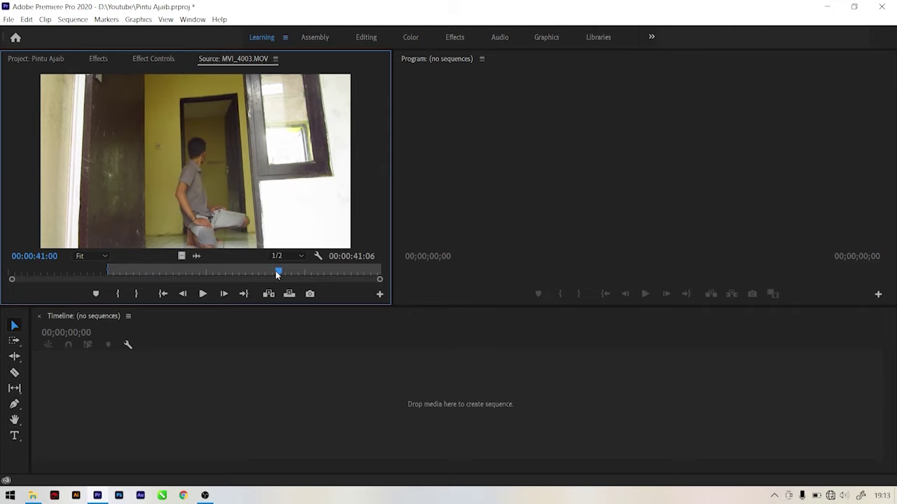
click(140, 293)
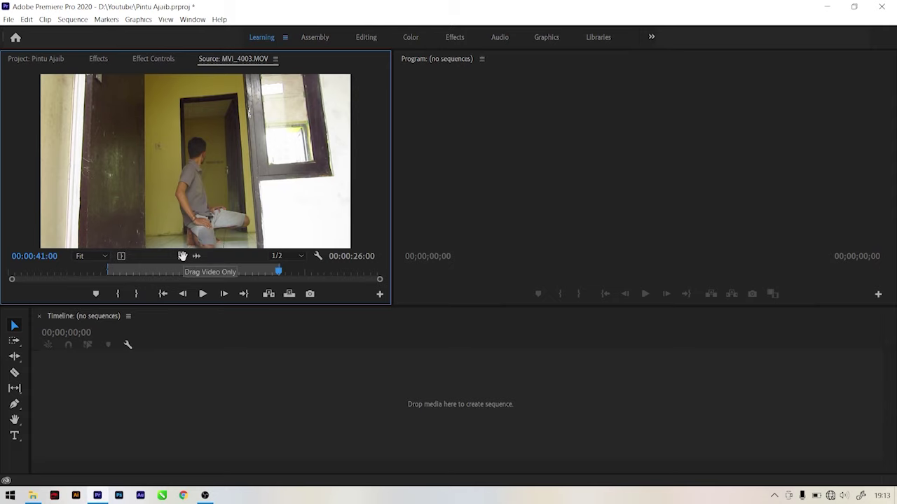
Step: Create an MVI_4003 sequence from the trimmed video-only range and preview its start
drag(182, 256, 181, 256)
drag(79, 400, 80, 400)
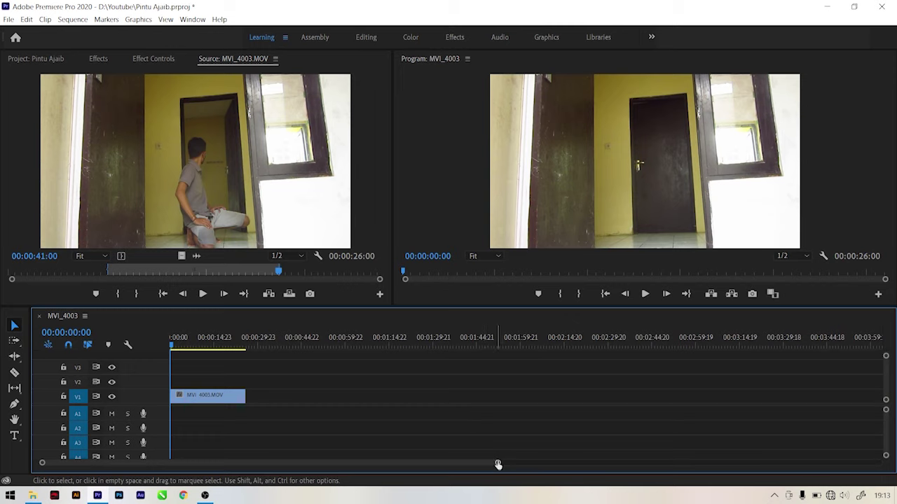
drag(497, 464, 331, 456)
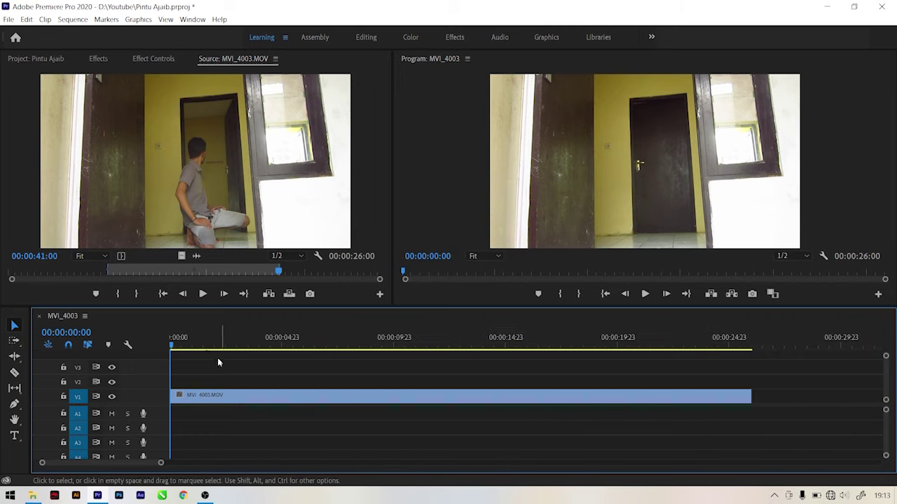
drag(189, 343, 206, 358)
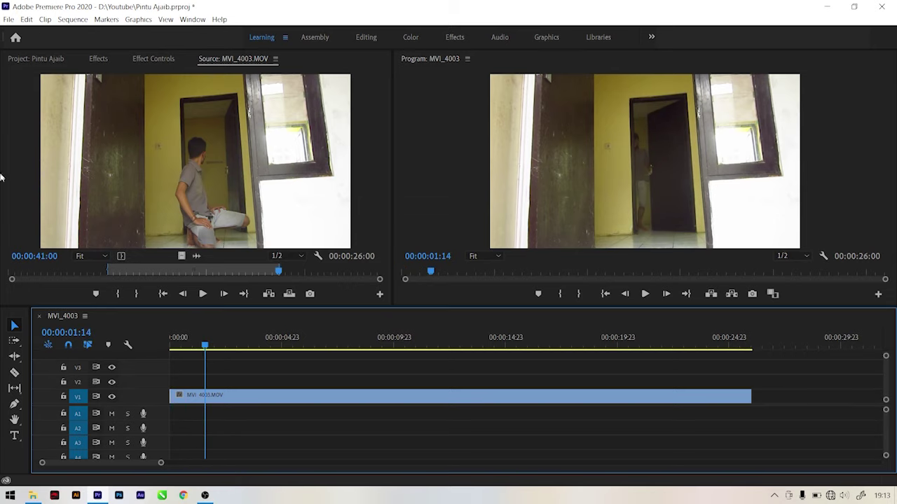
Step: Apply a Dip to Black transition to the start of the V1 clip and select that clip
click(97, 59)
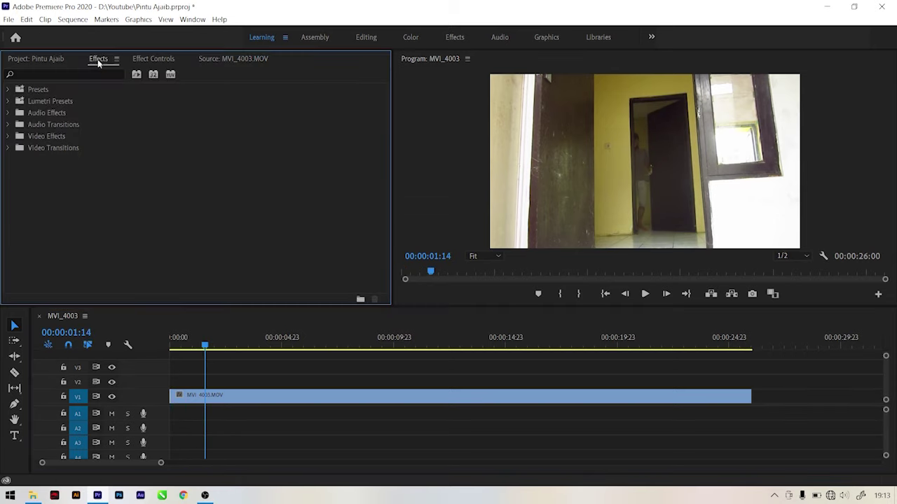
click(10, 147)
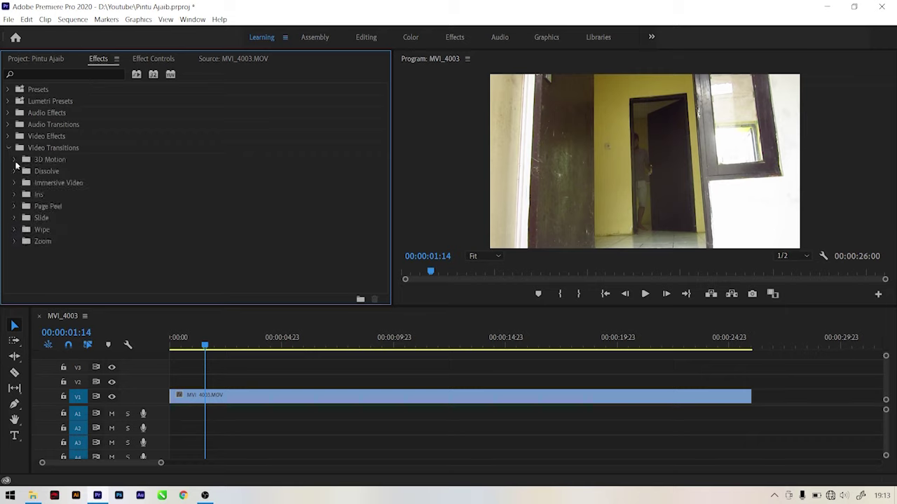
click(15, 171)
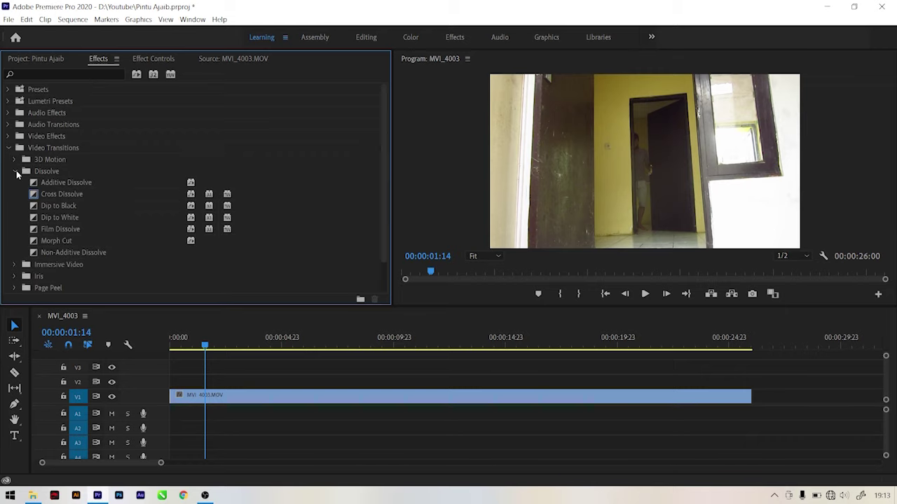
drag(35, 207, 175, 399)
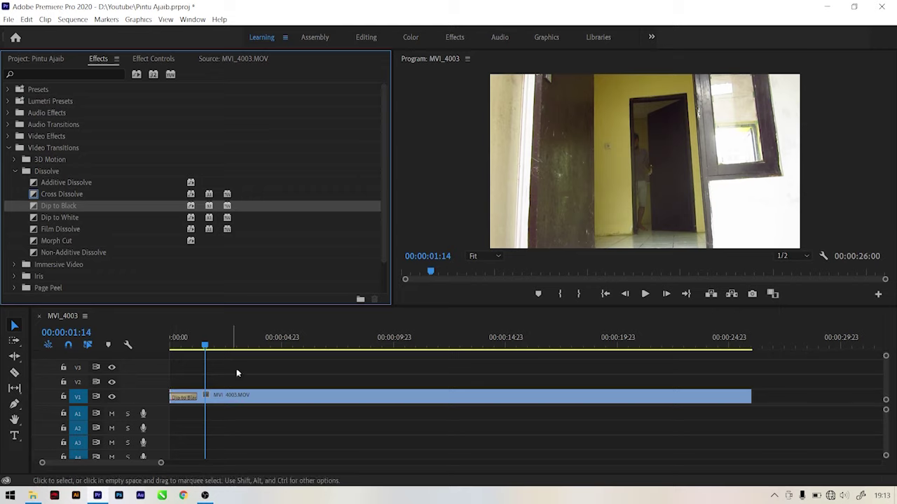
mouse_move(205, 345)
mouse_down()
mouse_move(169, 346)
mouse_move(231, 367)
mouse_up()
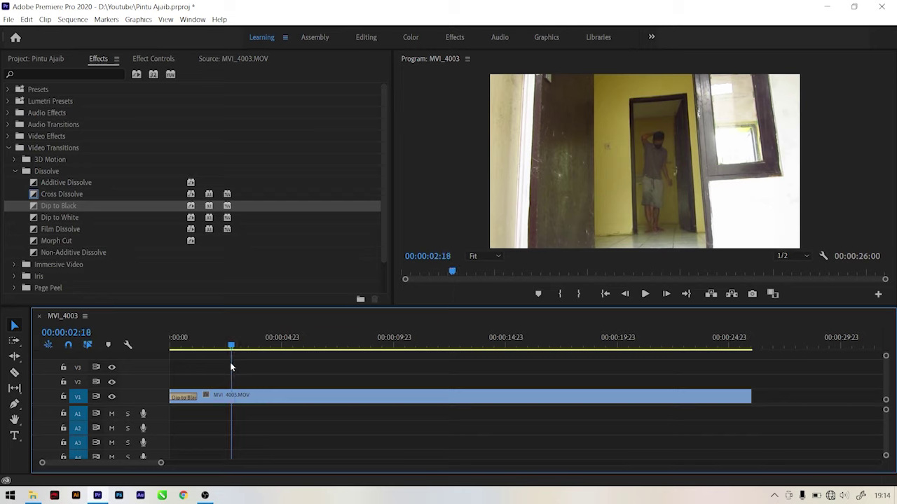
click(238, 398)
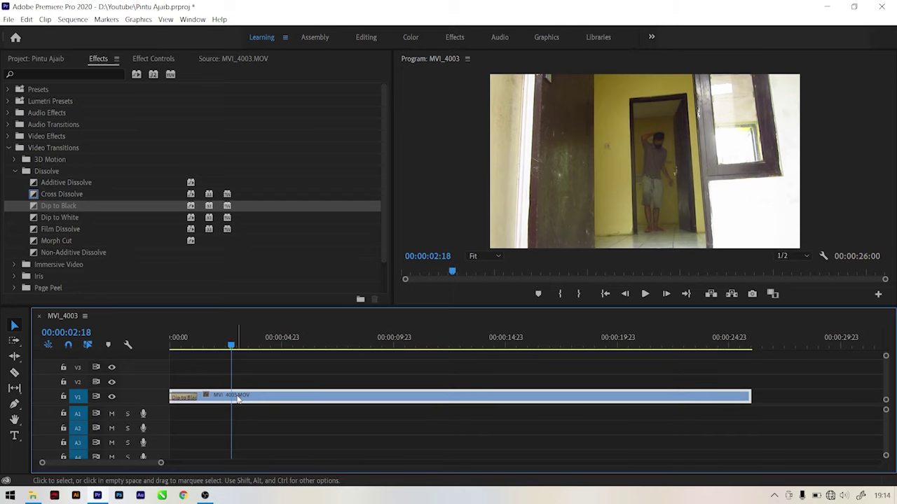
Step: Place a copy of the clip on track V2 and start a pen mask on its Opacity
drag(237, 398, 236, 384)
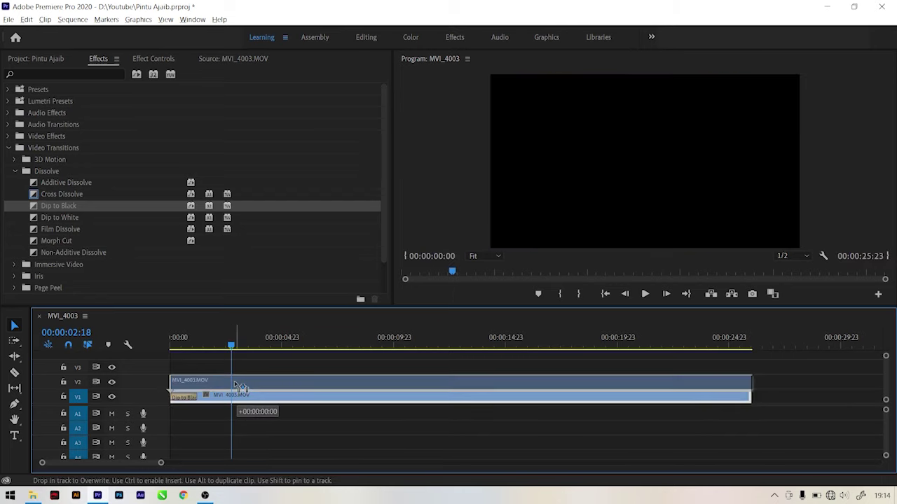
click(240, 383)
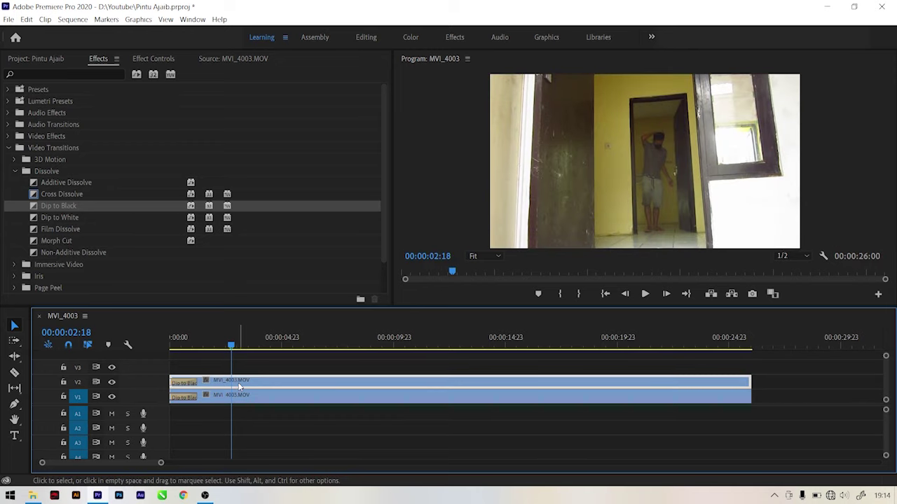
click(148, 60)
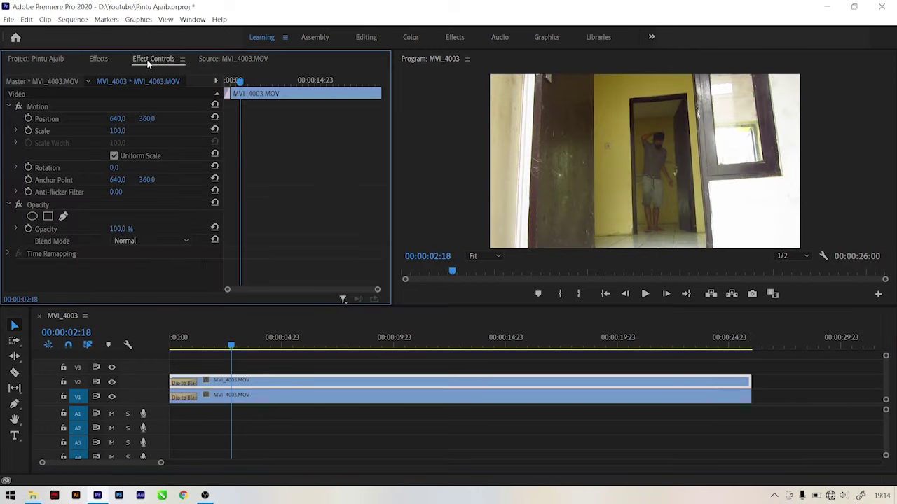
click(62, 218)
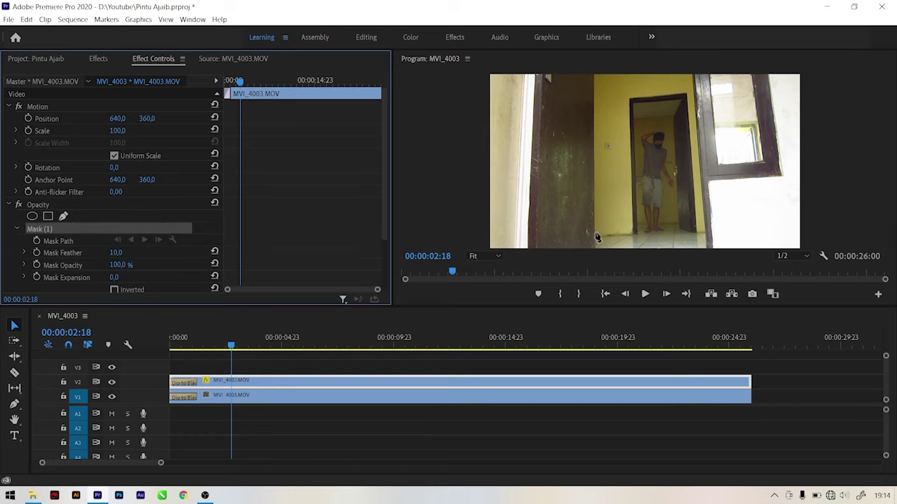
Step: At 75% Program zoom, trace a four-point mask around the doorway and set it to Inverted
click(498, 259)
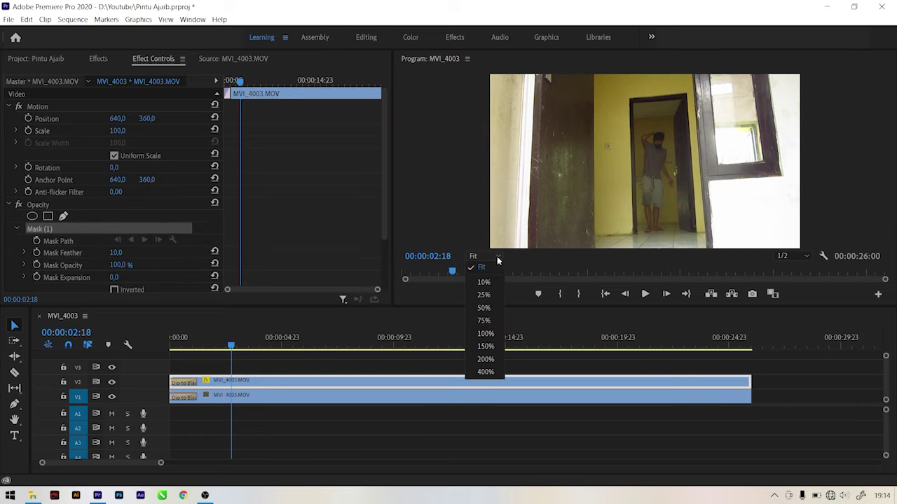
click(485, 308)
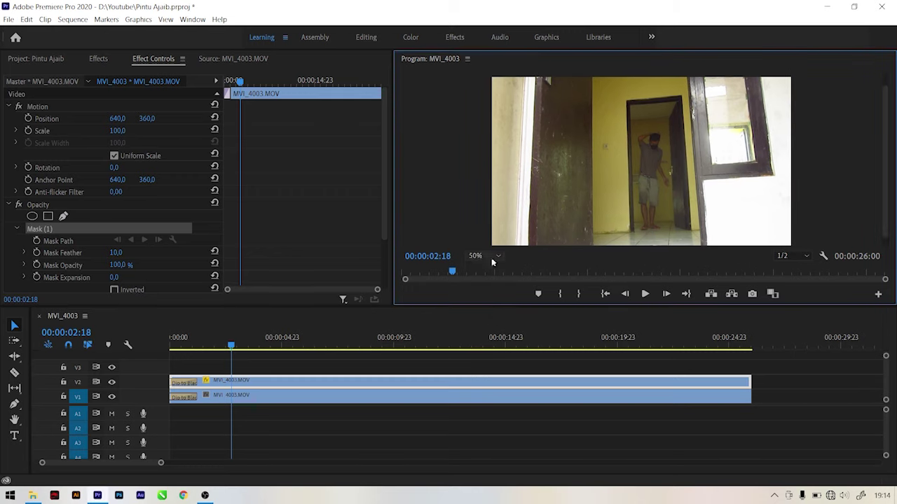
click(494, 260)
click(489, 325)
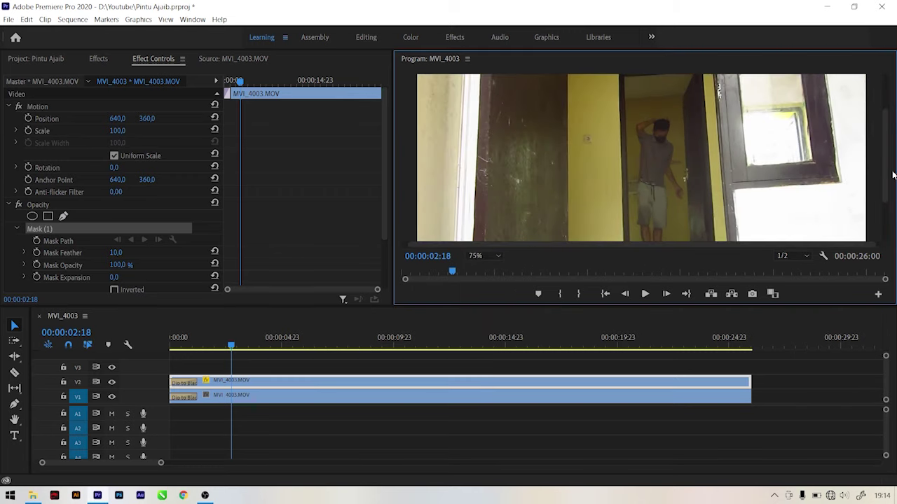
drag(892, 175, 892, 192)
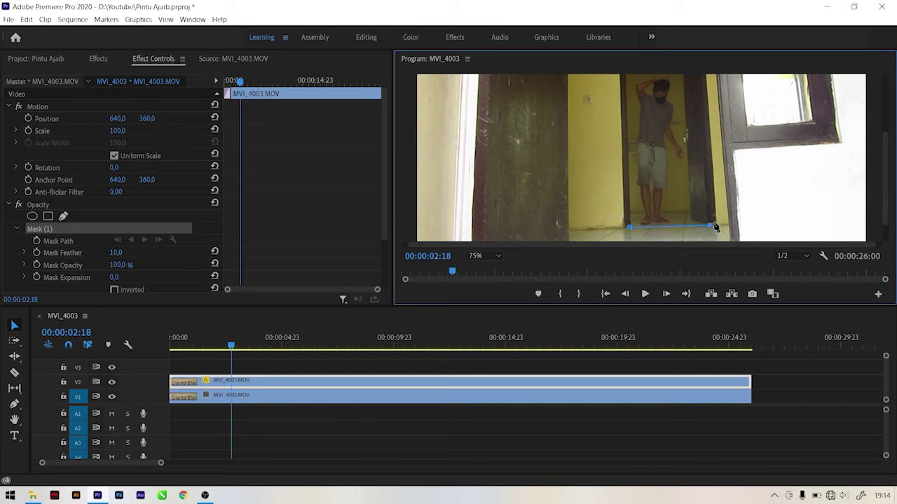
drag(882, 209, 891, 173)
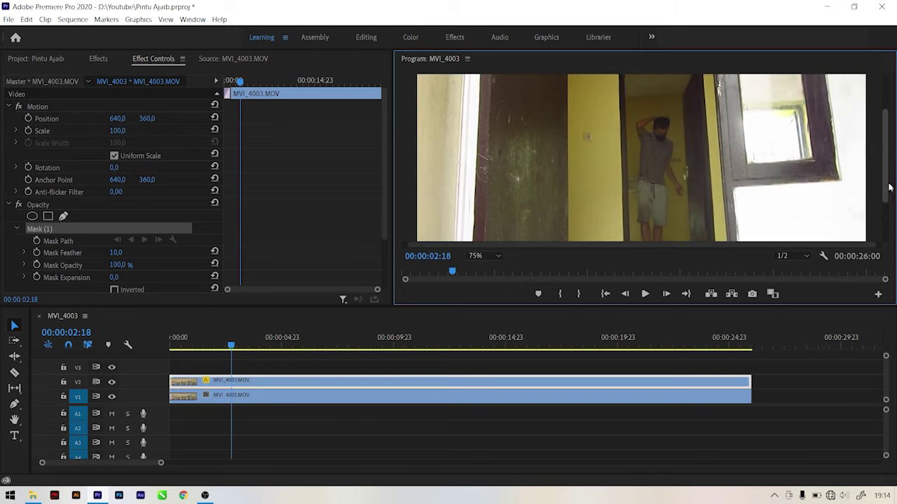
click(696, 96)
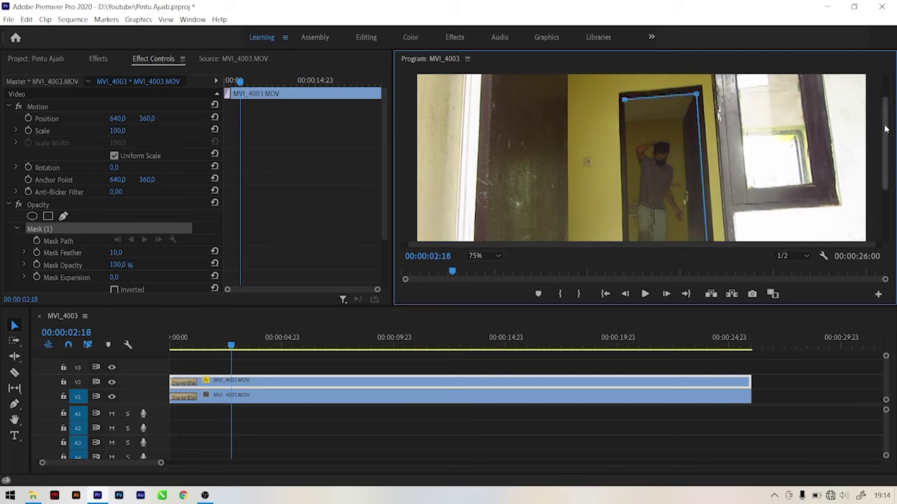
drag(882, 125, 884, 170)
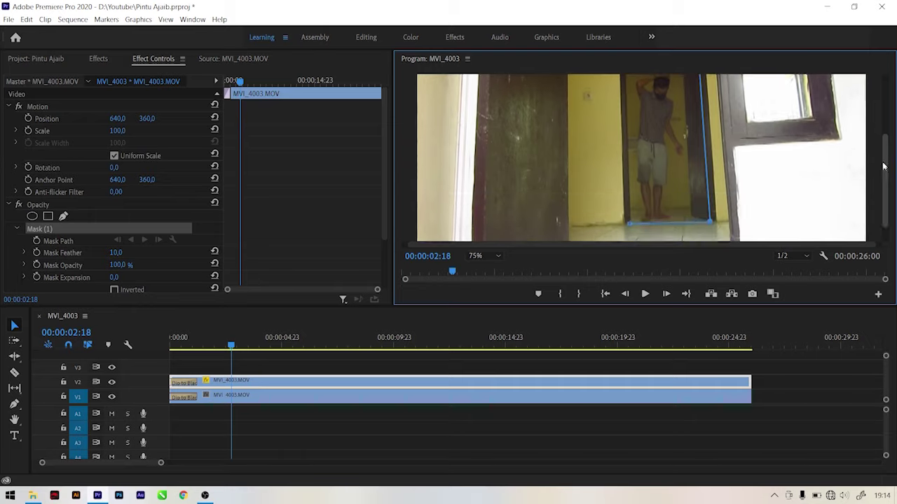
click(630, 219)
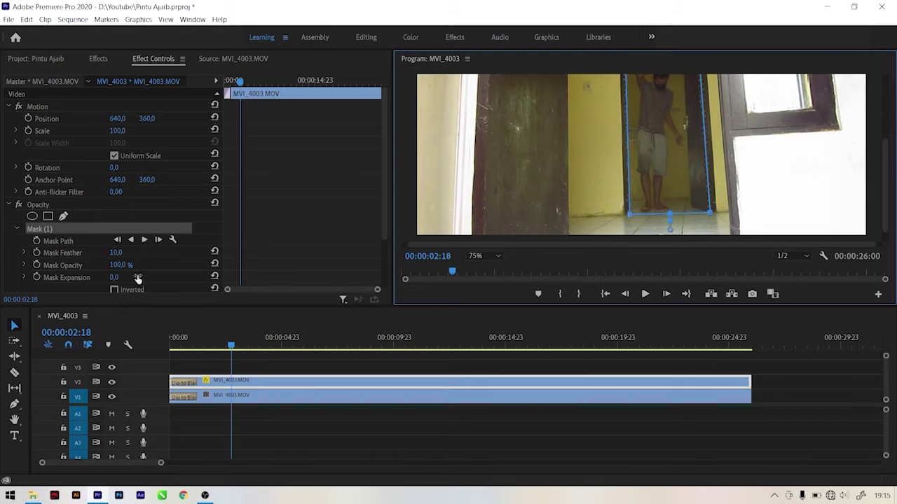
click(115, 290)
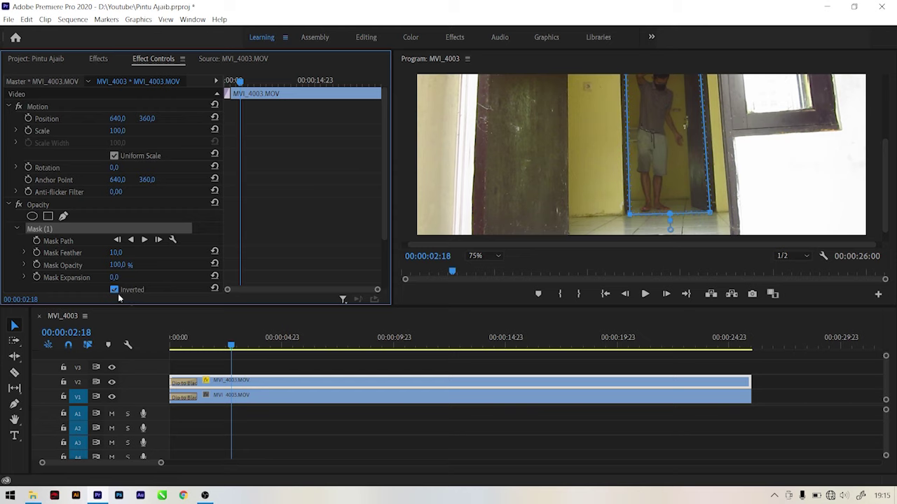
Step: Add a Frame Hold to the V2 clip at 00:00:02:18, delete the section before it, and set zoom to Fit
right_click(237, 381)
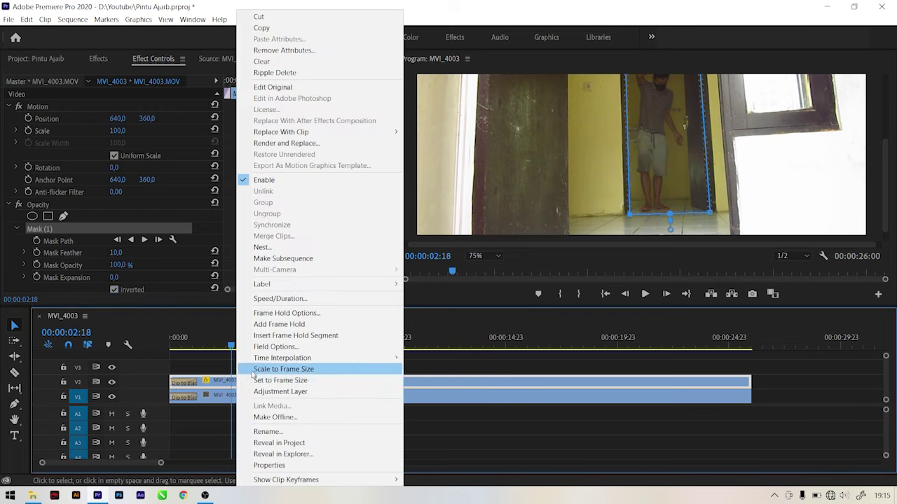
click(284, 327)
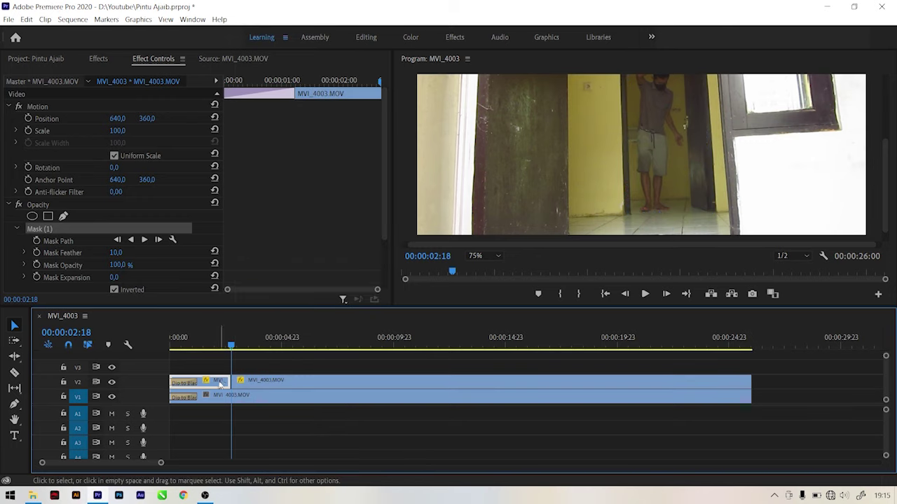
key(Delete)
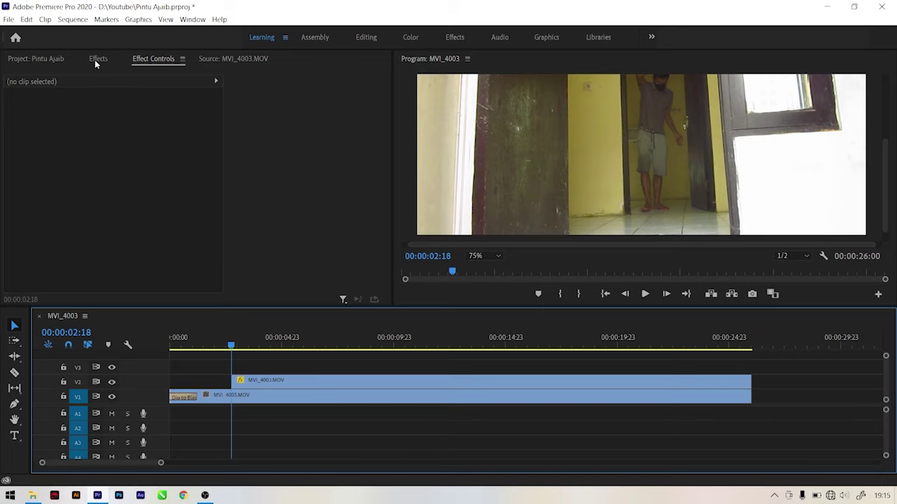
drag(220, 351, 272, 354)
click(496, 258)
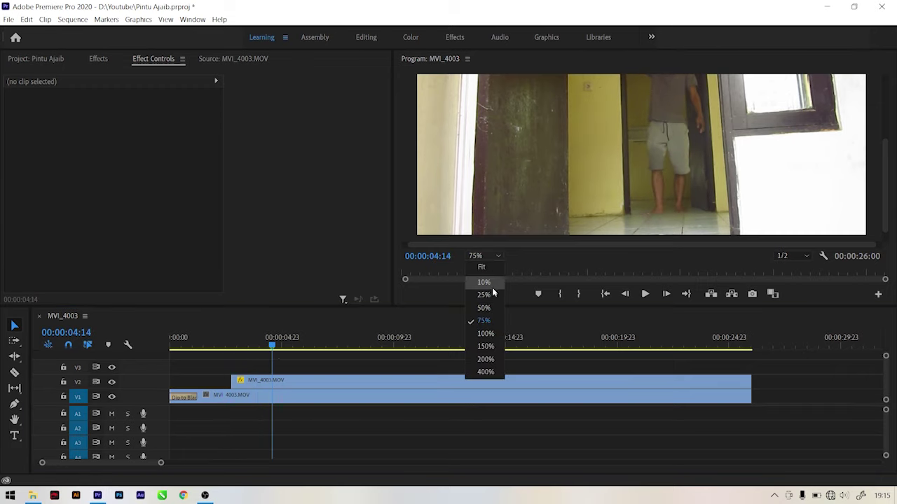
click(491, 269)
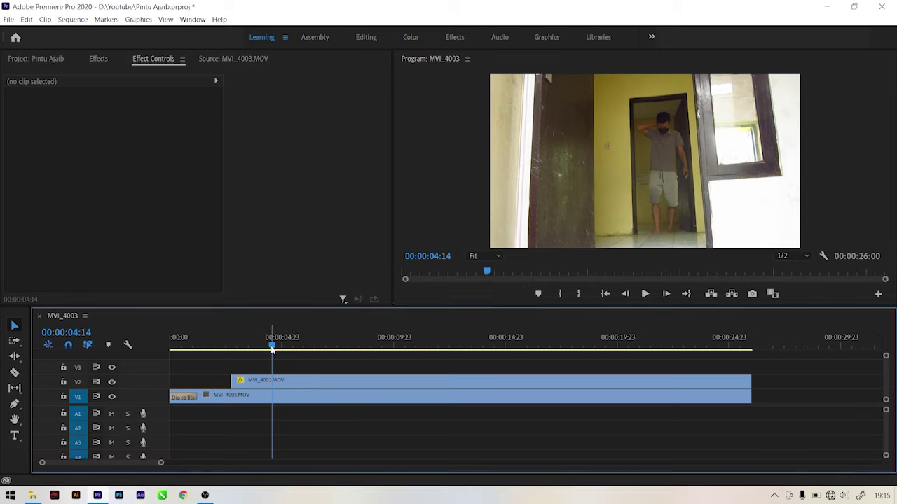
Step: Trim the frozen V2 clip's out point back to the playhead at 00:00:16:16
mouse_move(272, 350)
mouse_down()
mouse_move(214, 355)
mouse_move(401, 391)
mouse_move(563, 397)
mouse_move(546, 396)
mouse_up()
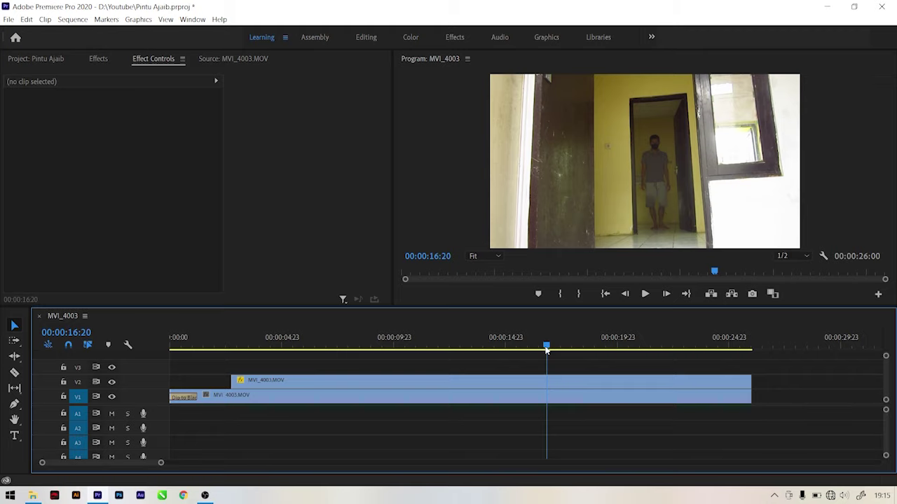
drag(545, 348, 539, 345)
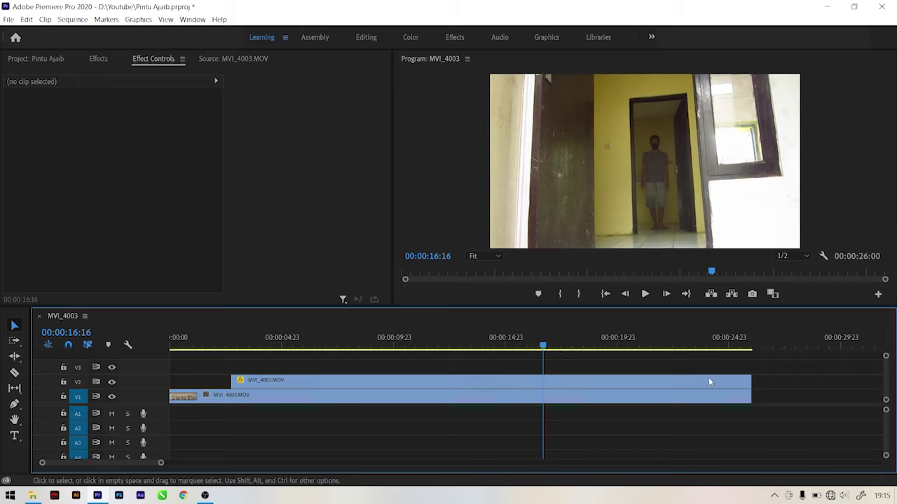
drag(747, 380, 543, 370)
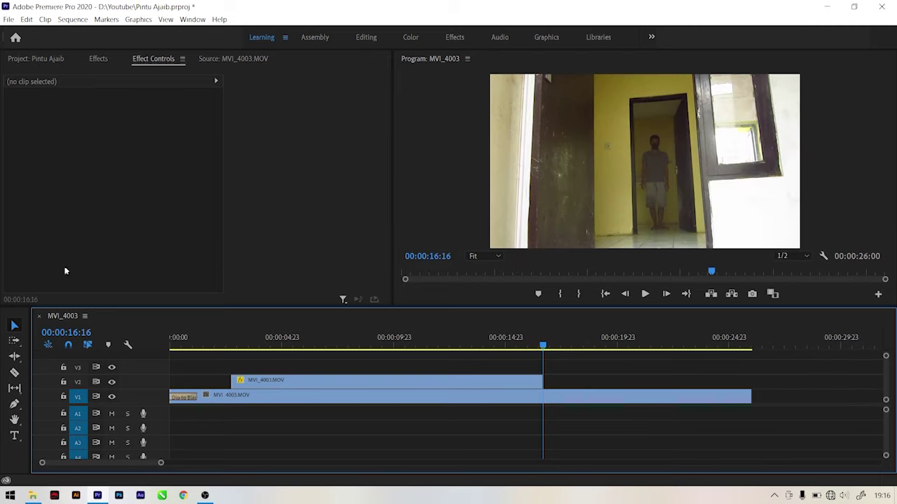
Step: Apply a Cross Dissolve to the end of the frozen V2 clip and preview it
click(97, 60)
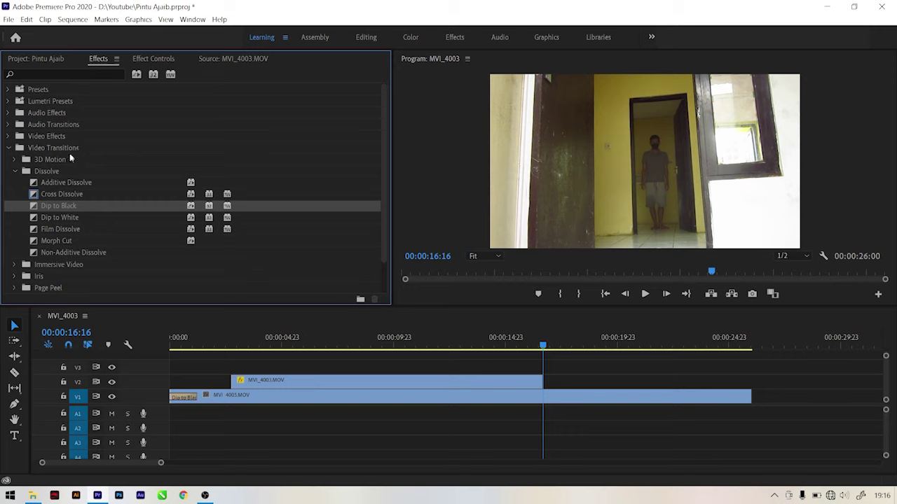
drag(34, 195, 199, 239)
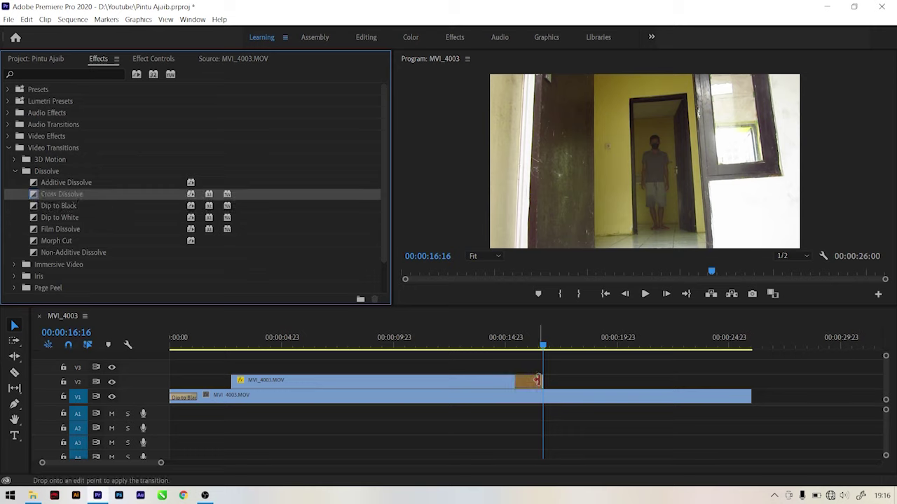
drag(538, 380, 537, 380)
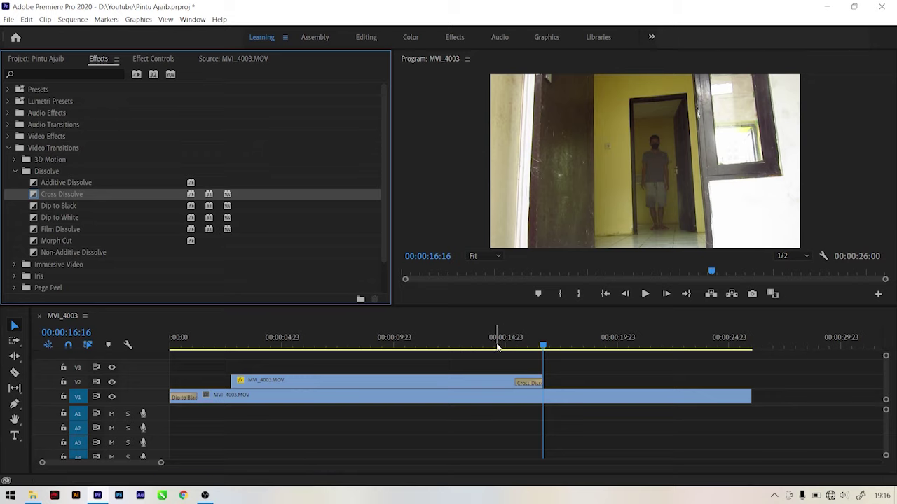
drag(496, 347, 734, 356)
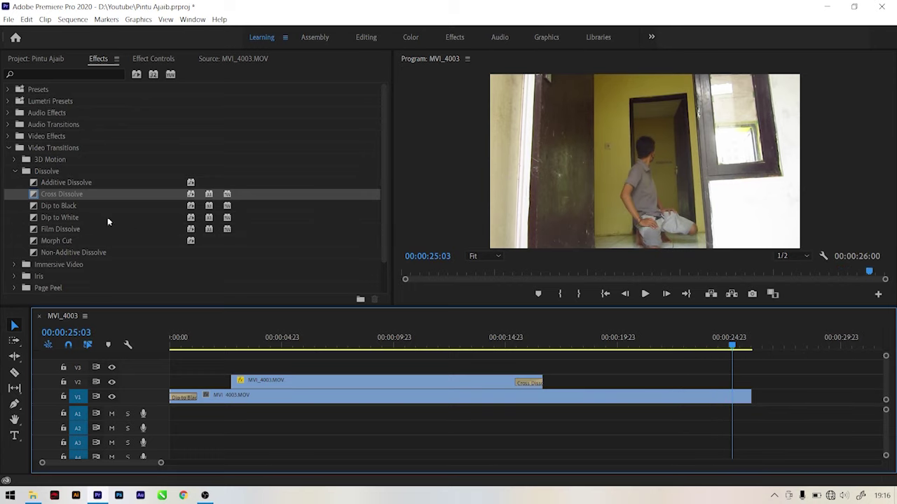
Step: Add a Dip to Black at the end of the V1 clip and review the sequence
drag(69, 208, 164, 219)
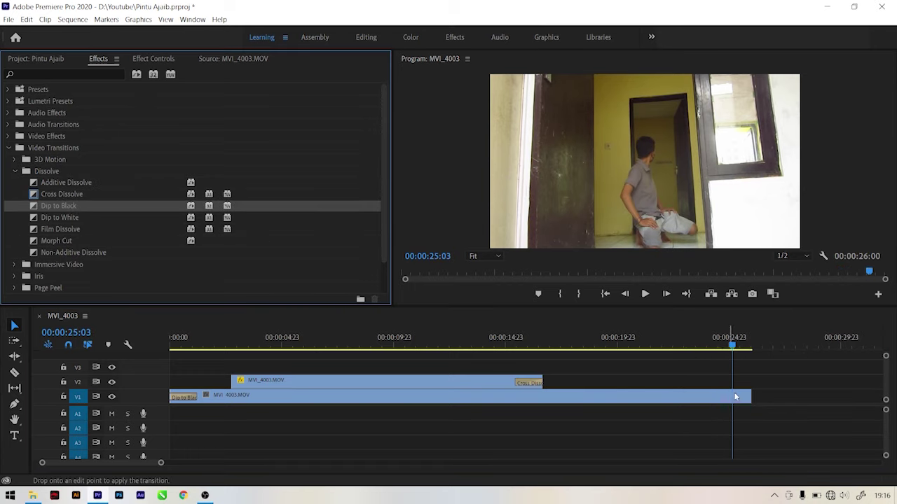
drag(751, 400, 750, 400)
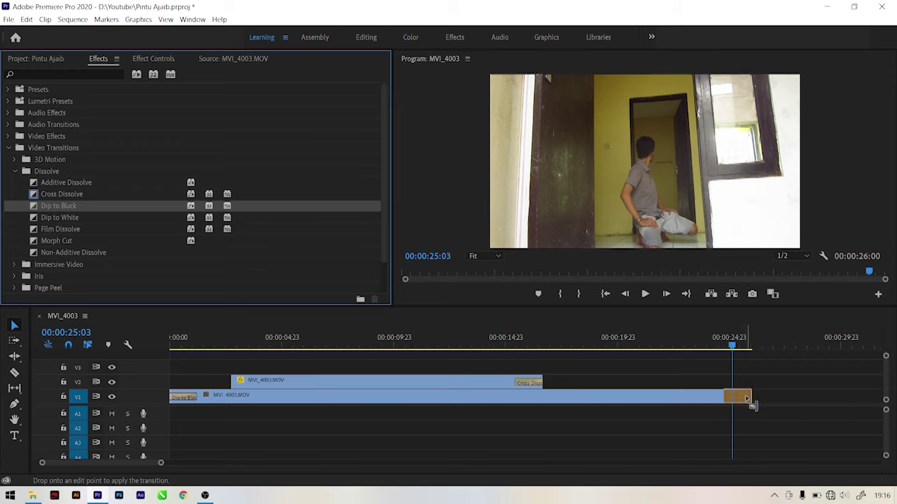
drag(731, 350, 171, 342)
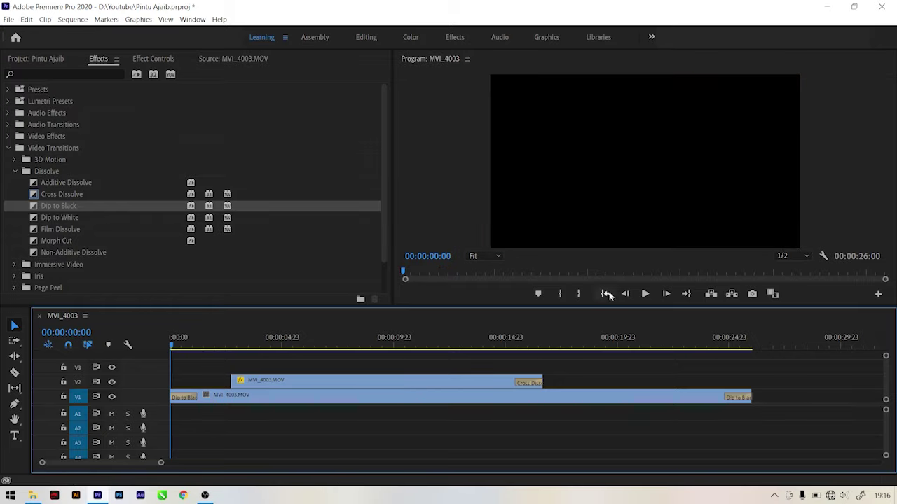
click(645, 294)
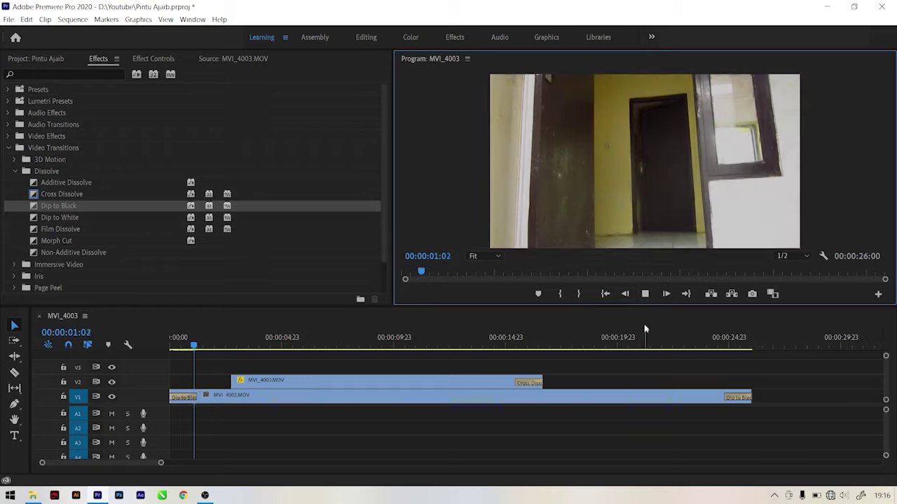